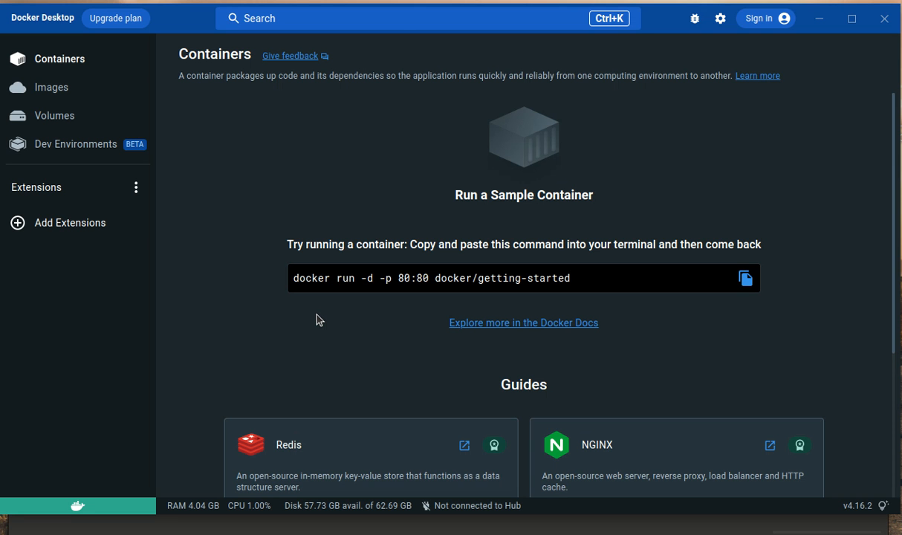
Step: Open the local images list and search the image catalogue for "mysql"
click(65, 95)
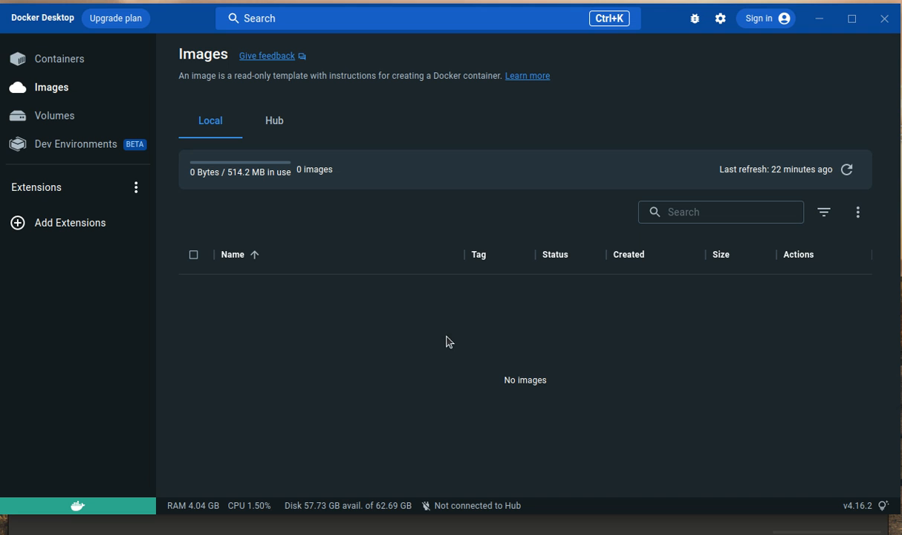
click(428, 30)
text(m)
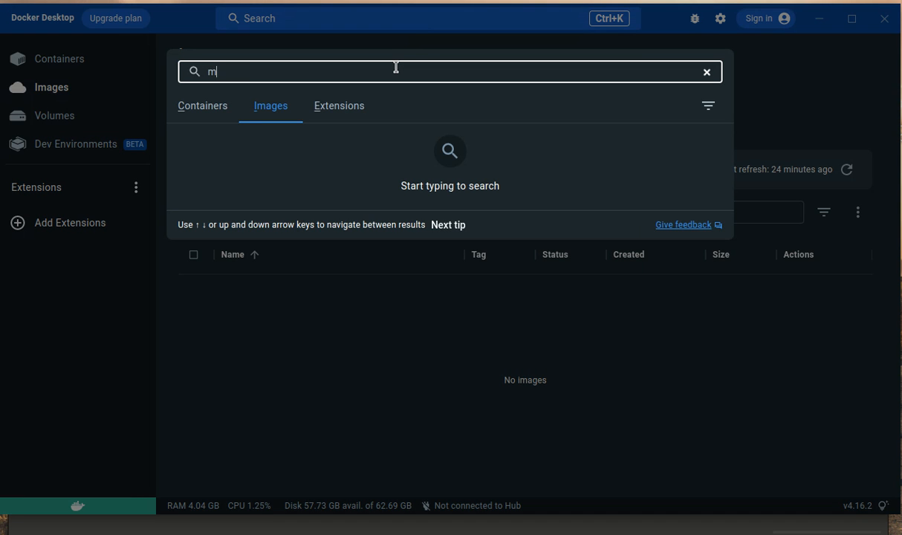
text(ysql)
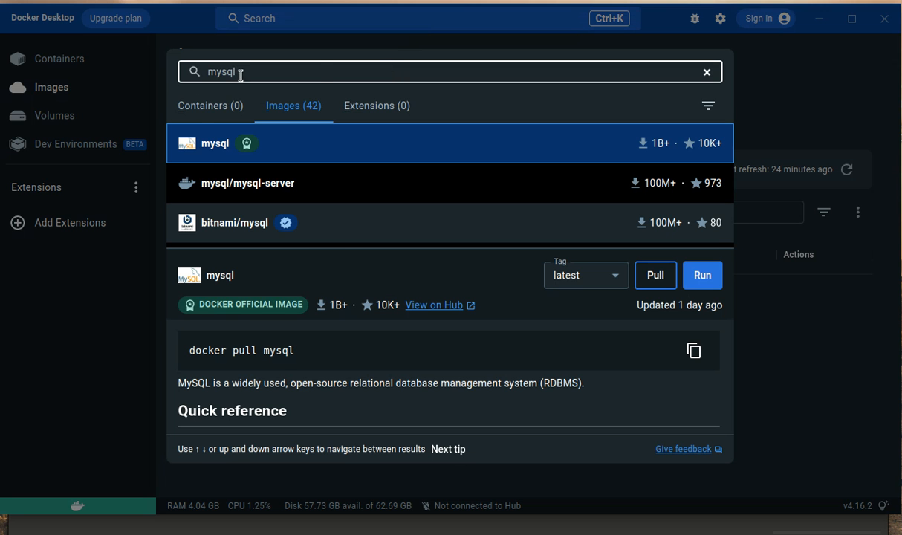
Step: Examine the mysql search results, the official image's description and its available version tags
scroll(304, 237, down, 3)
scroll(304, 238, down, 5)
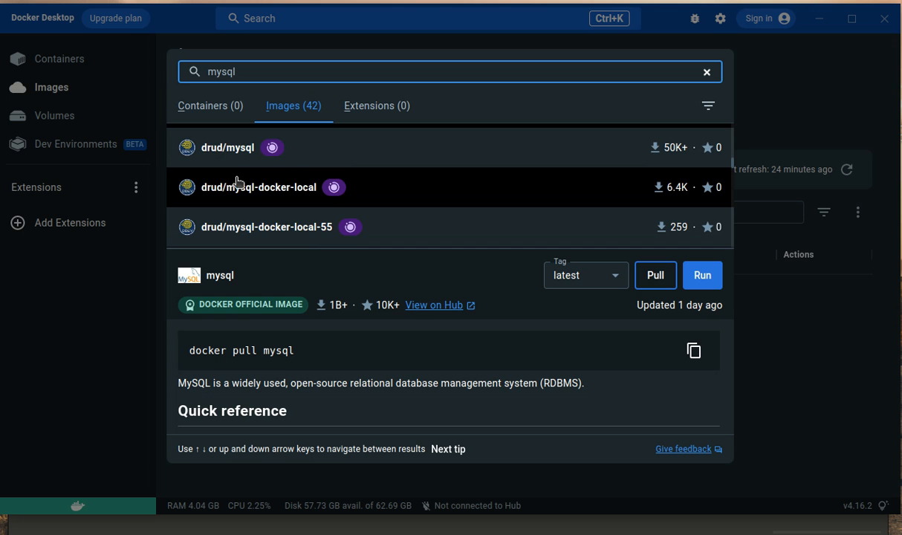
scroll(368, 236, down, 2)
scroll(316, 201, up, 10)
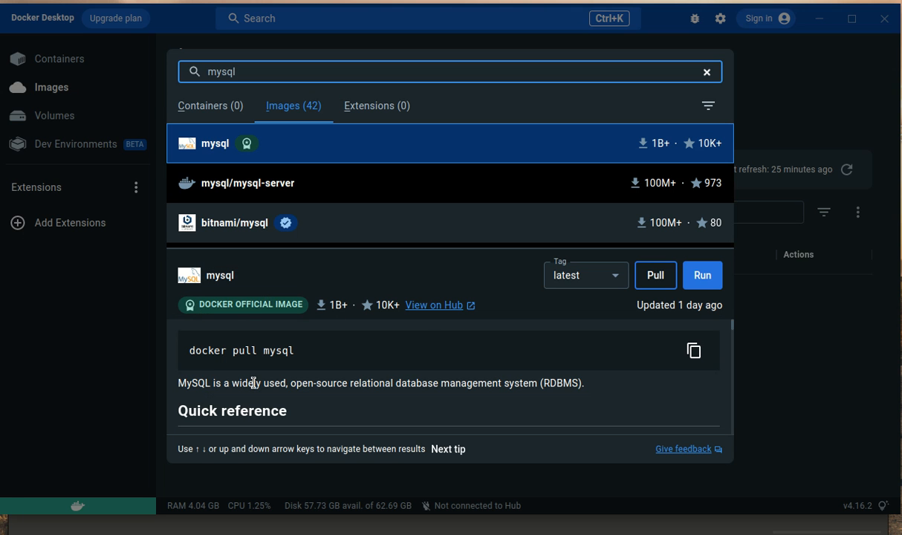
scroll(253, 383, down, 5)
scroll(253, 383, up, 5)
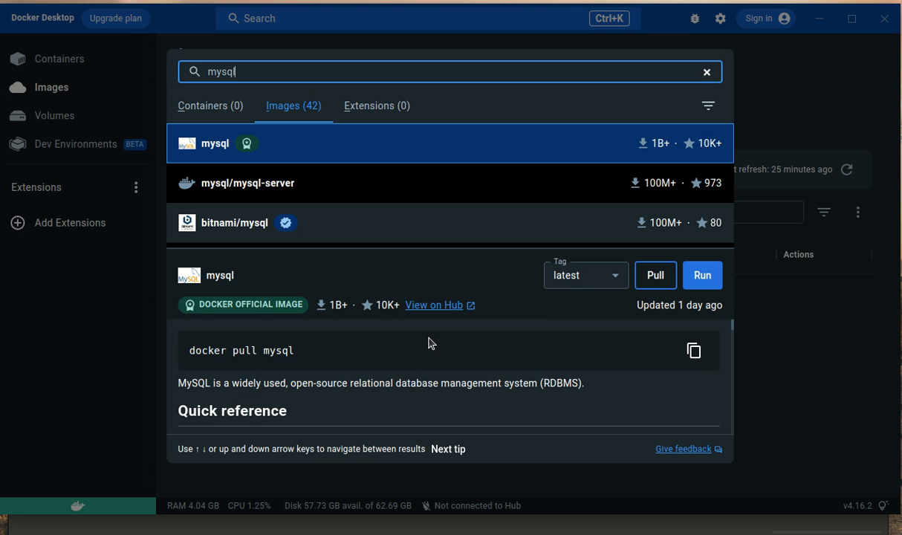
click(571, 278)
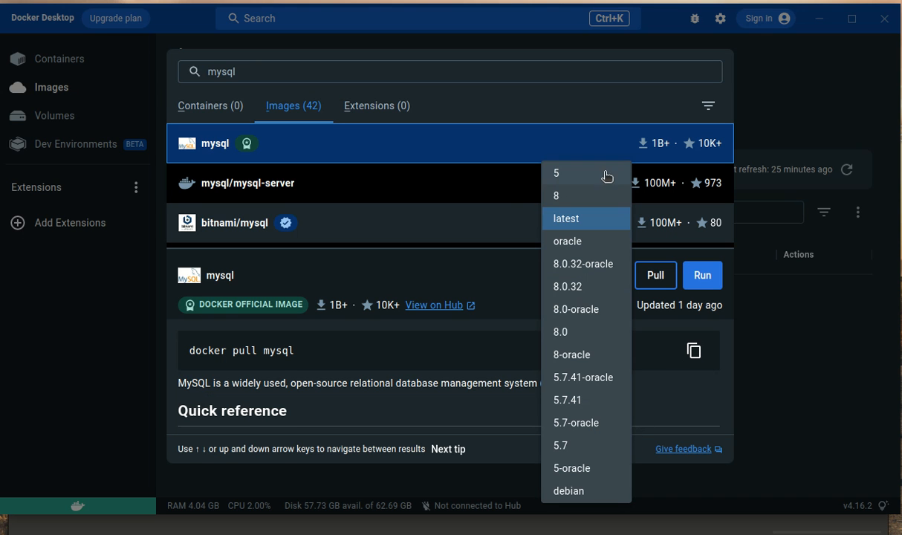
click(439, 259)
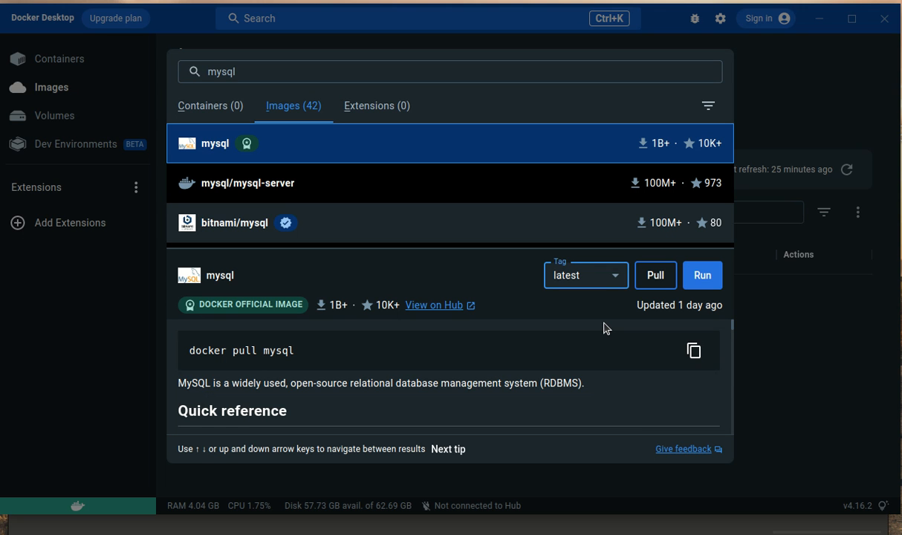
click(604, 277)
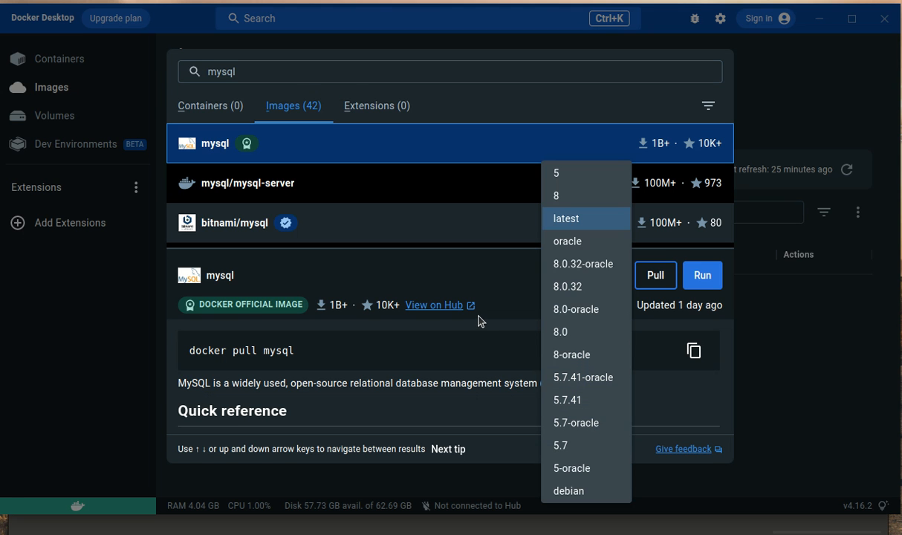
click(517, 273)
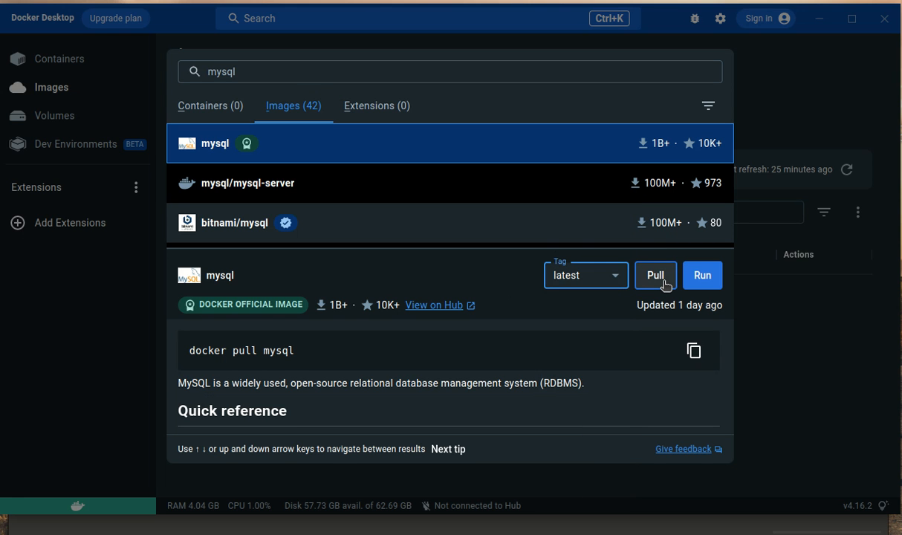
Step: Pull the official mysql image with the tag latest and return to the local images list
click(578, 276)
click(458, 259)
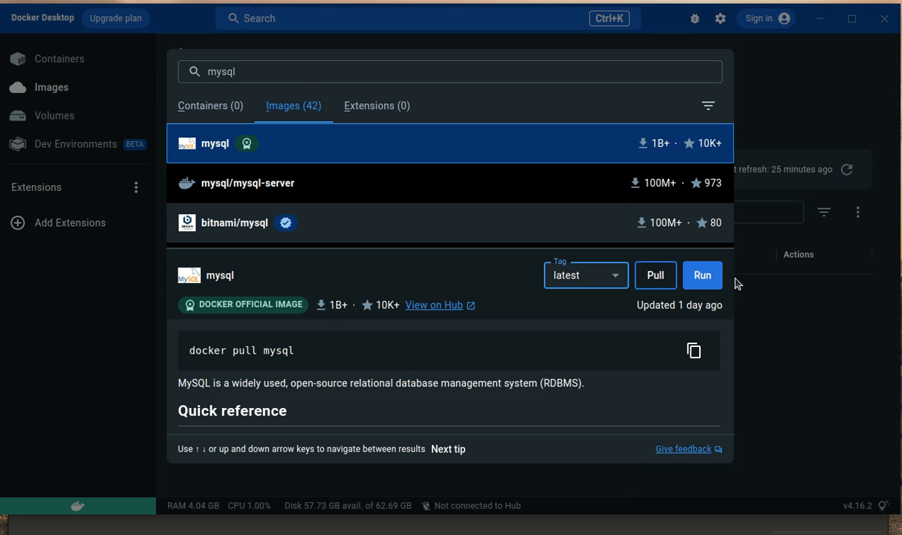
click(657, 278)
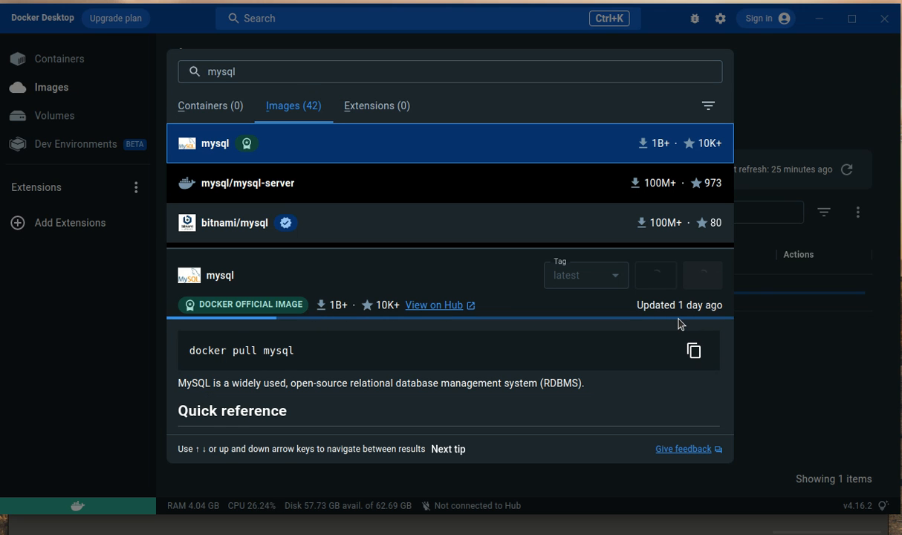
click(839, 324)
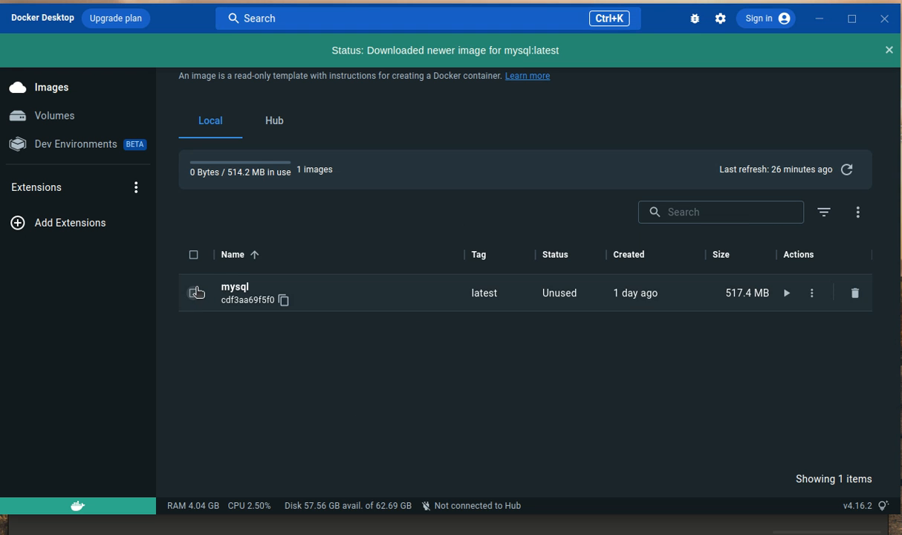
Step: Select the mysql image in the local images list and check the space it would free
click(195, 292)
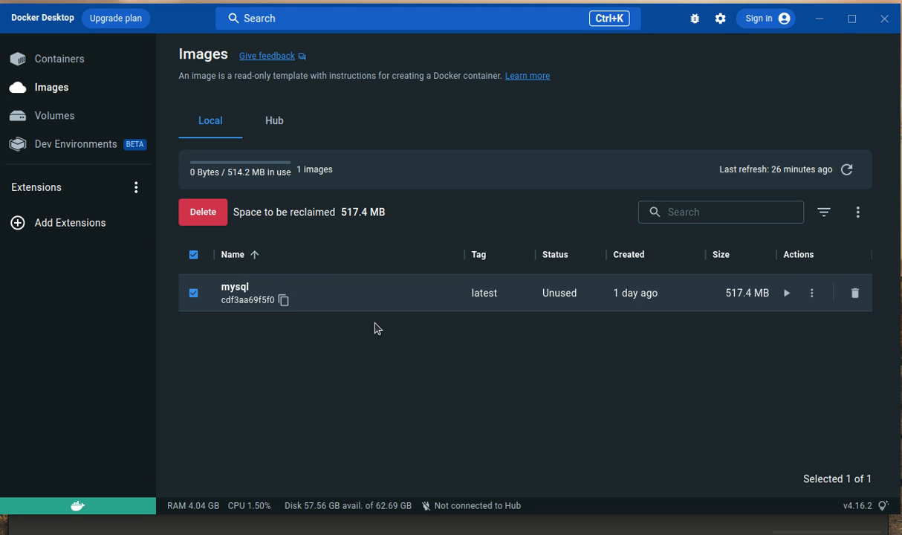
drag(340, 212, 385, 212)
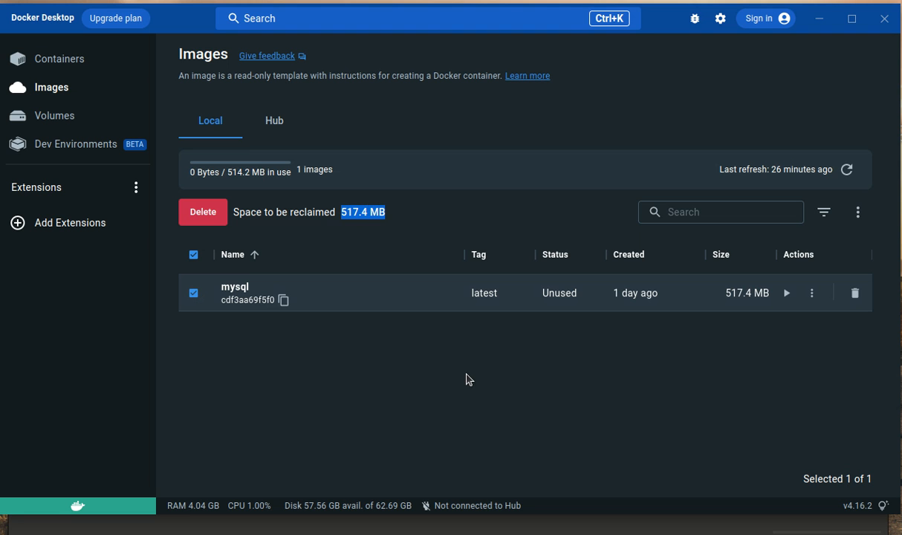
click(469, 380)
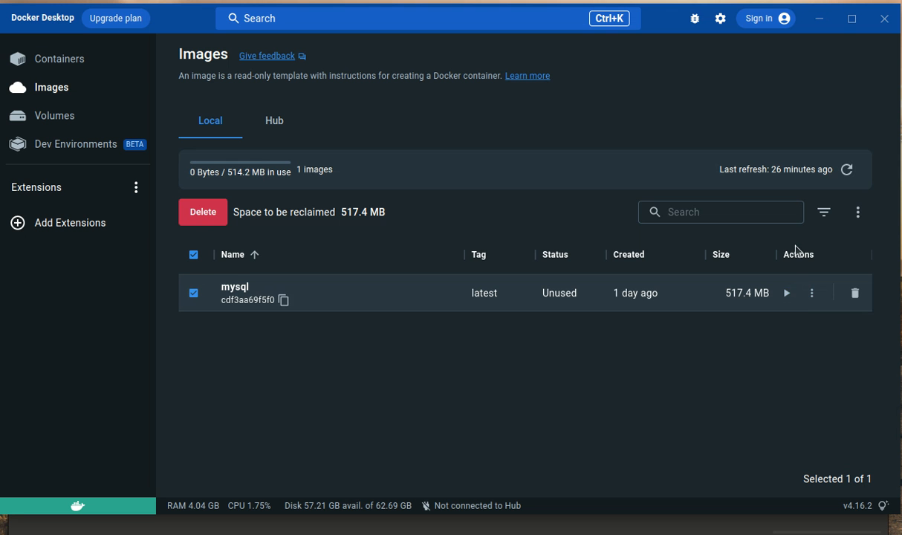
Step: Set up a new container from the mysql:latest image and name it mysql-container-test
click(786, 298)
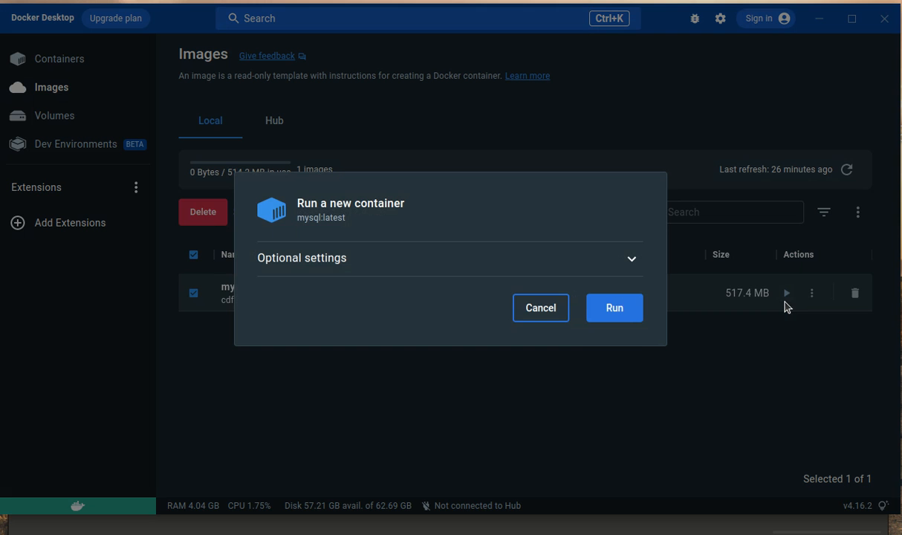
click(629, 258)
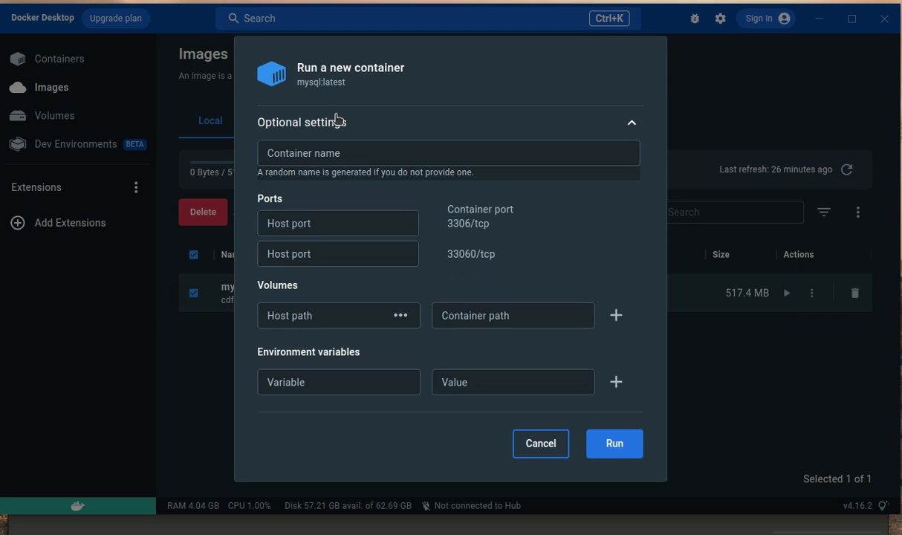
drag(295, 69, 406, 75)
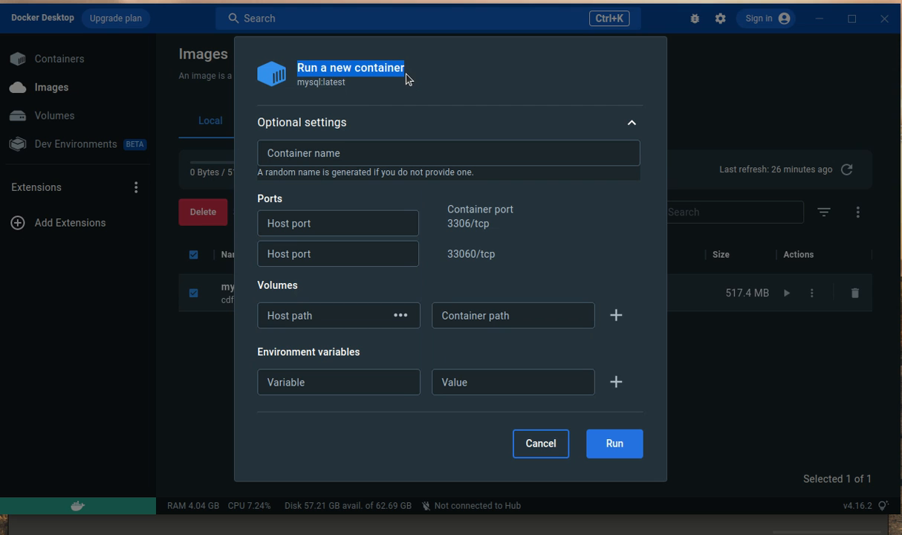
click(331, 154)
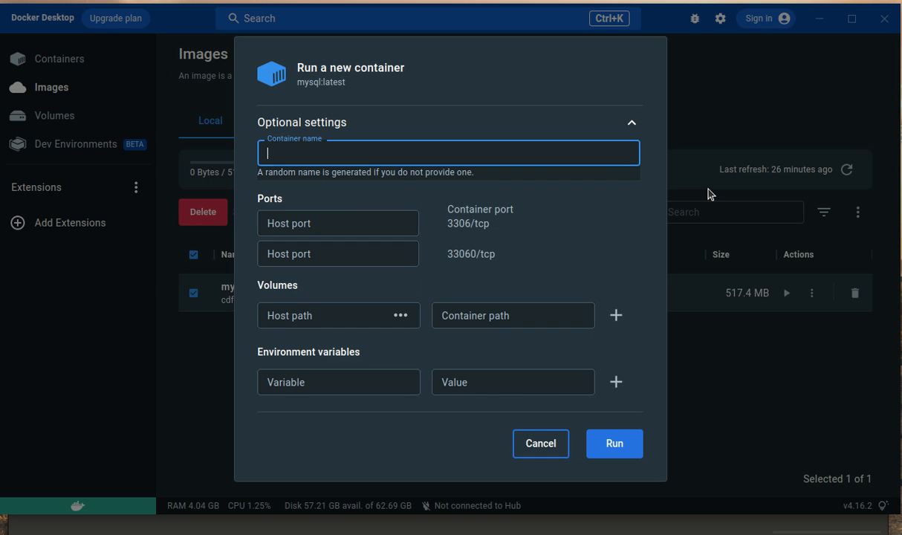
text(mysql-conta)
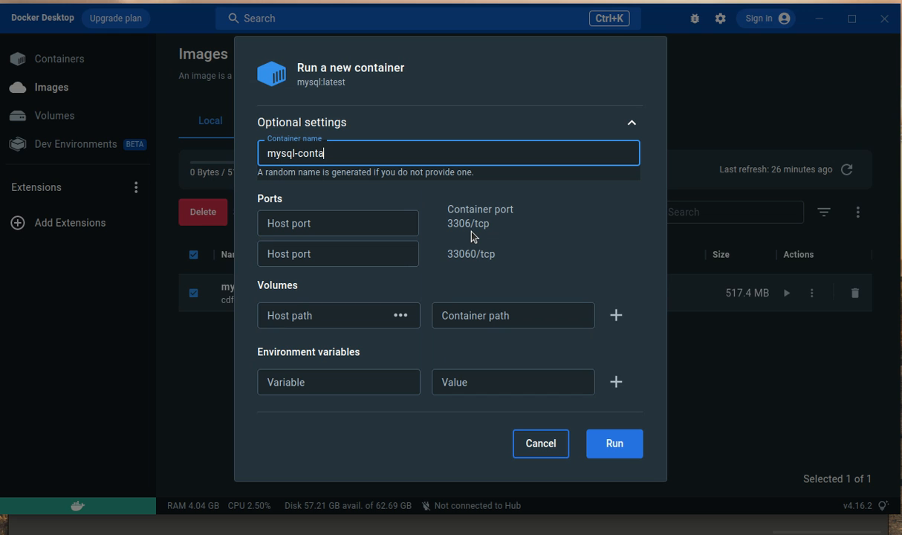
text(iner-test)
Step: Map host port 3307 to container port 3306/tcp for the new container
click(358, 223)
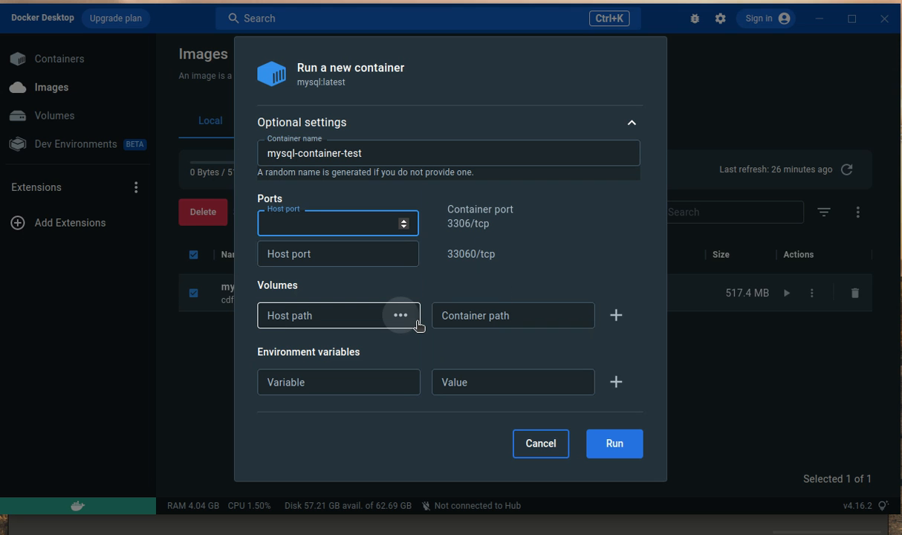
text(3307)
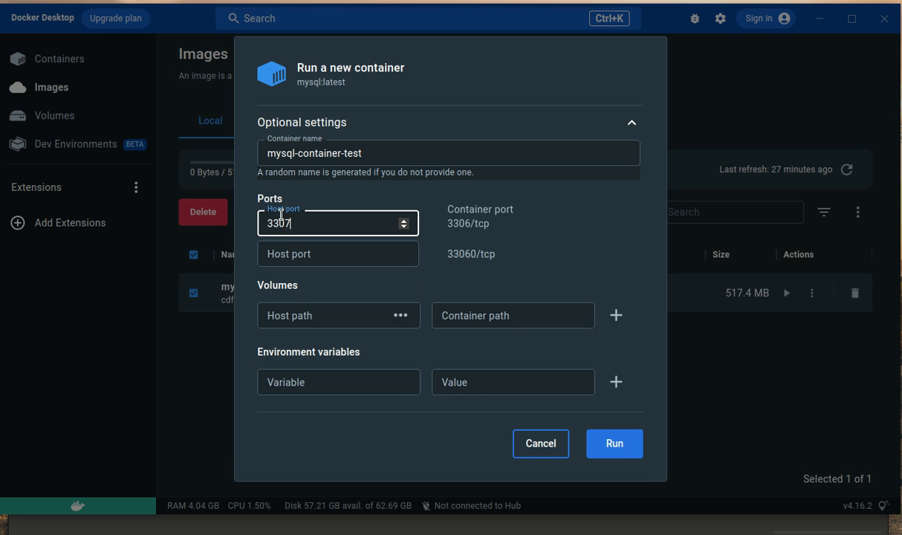
drag(264, 222, 287, 234)
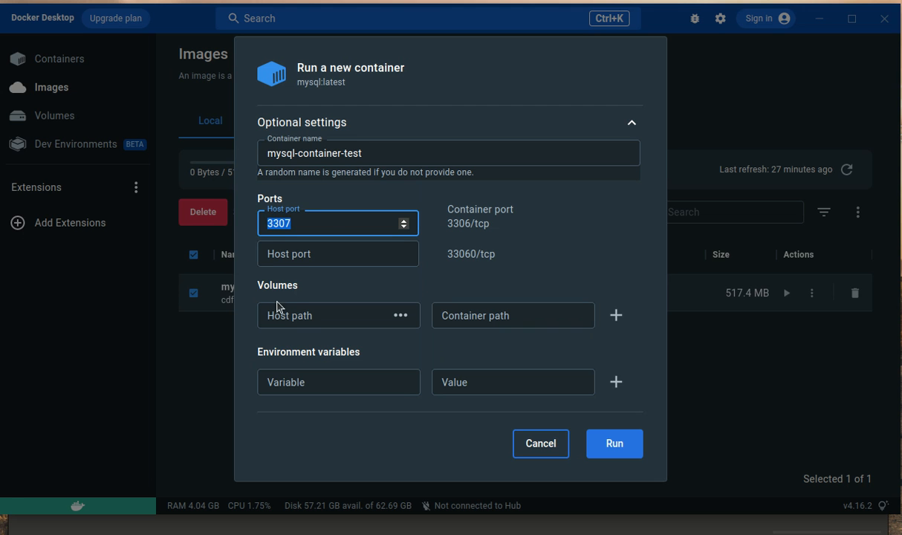
click(421, 365)
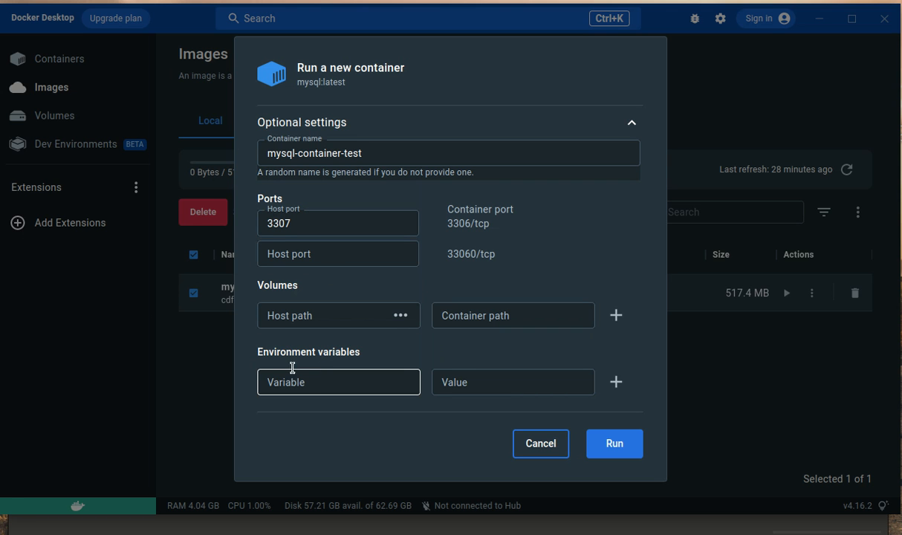
Step: Define the environment variable MYSQL_ROOT_USER with the value root
click(308, 383)
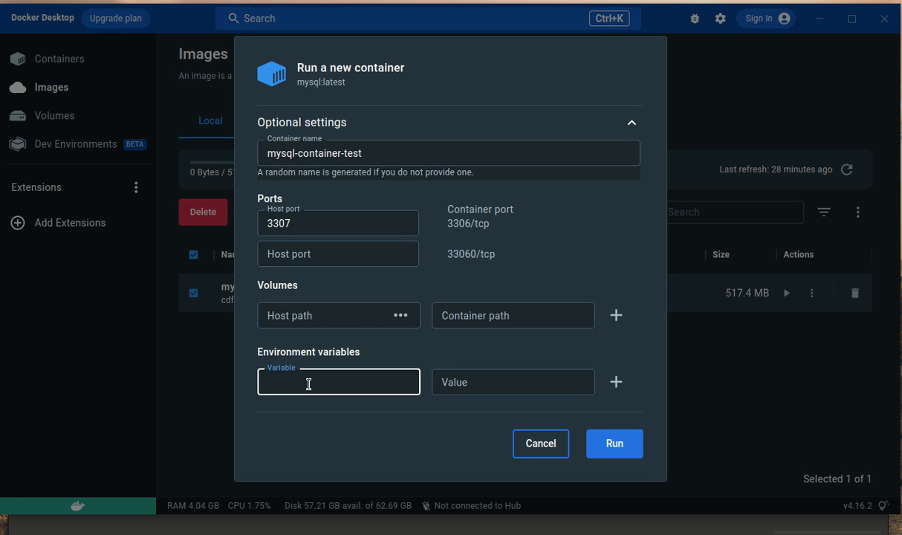
text(MYSQL_ROOT_USER)
key(Tab)
text(root)
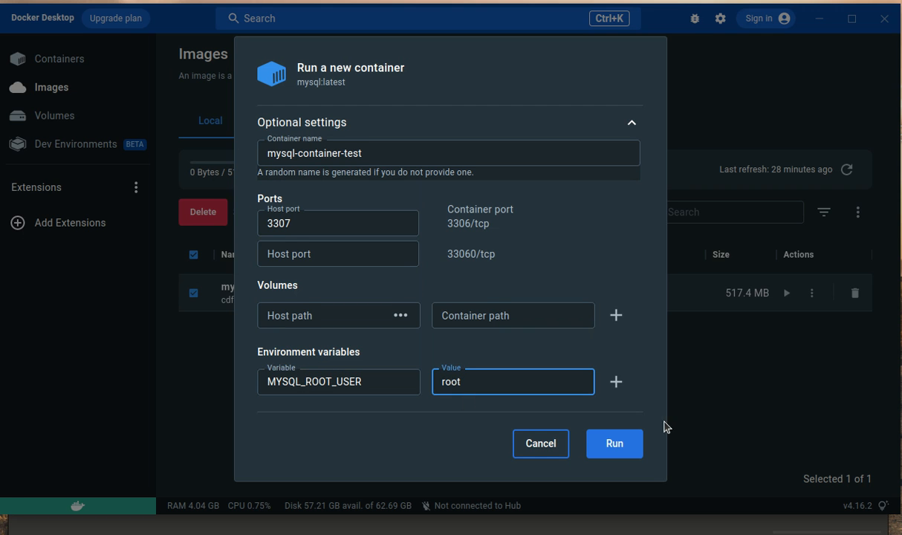
Step: Add the environment variable MYSQL_ROOT_PASSWORD and enter the root account password as its value
click(616, 381)
click(373, 417)
text(MYSQL_ROOT_PASSWORD)
key(Tab)
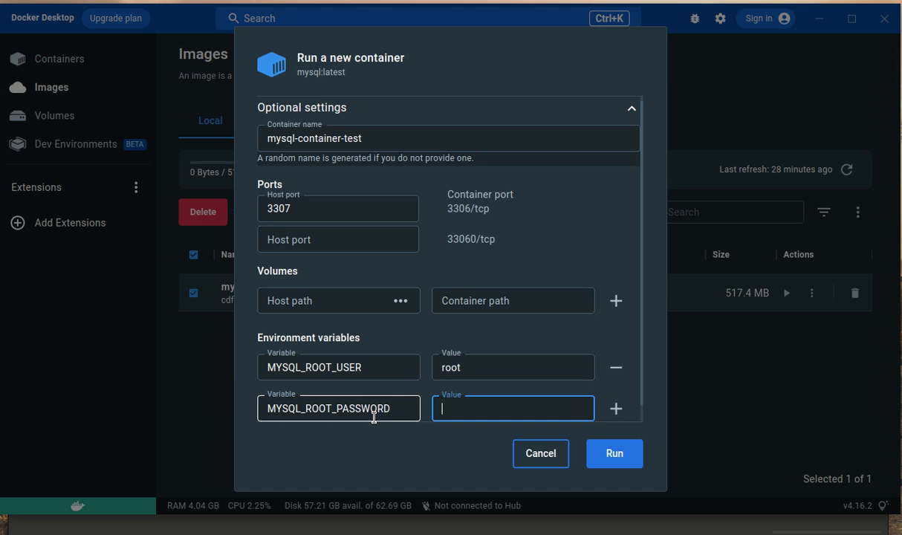
text(password)
click(615, 408)
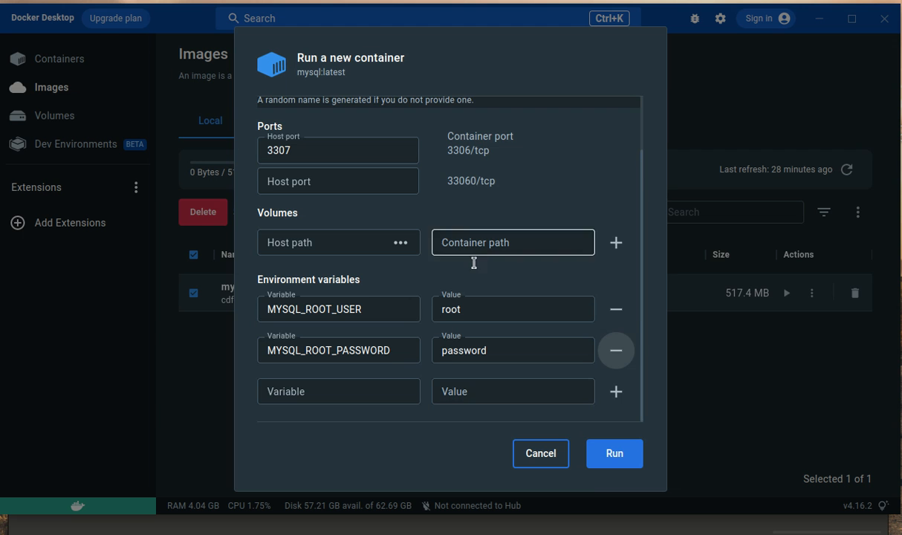
Step: Run the configured MySQL container and review its startup logs
click(620, 464)
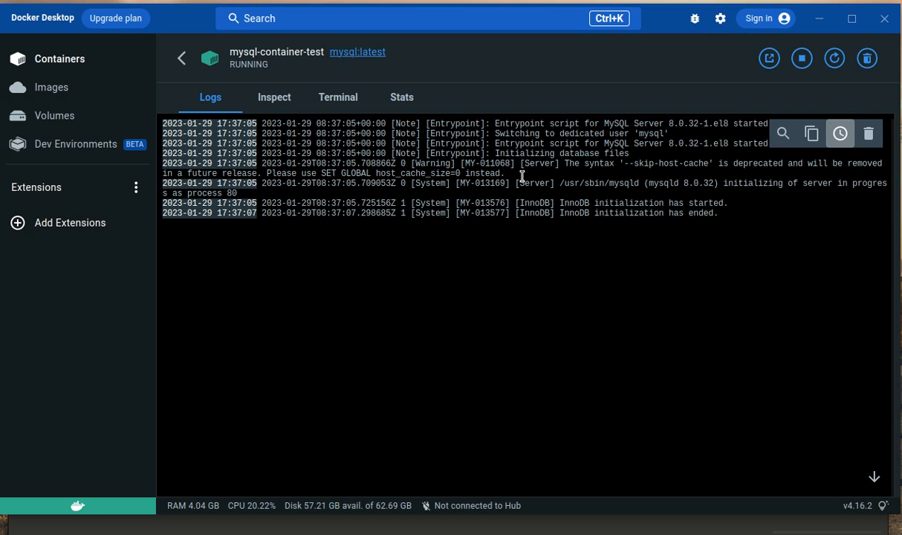
drag(558, 203, 589, 253)
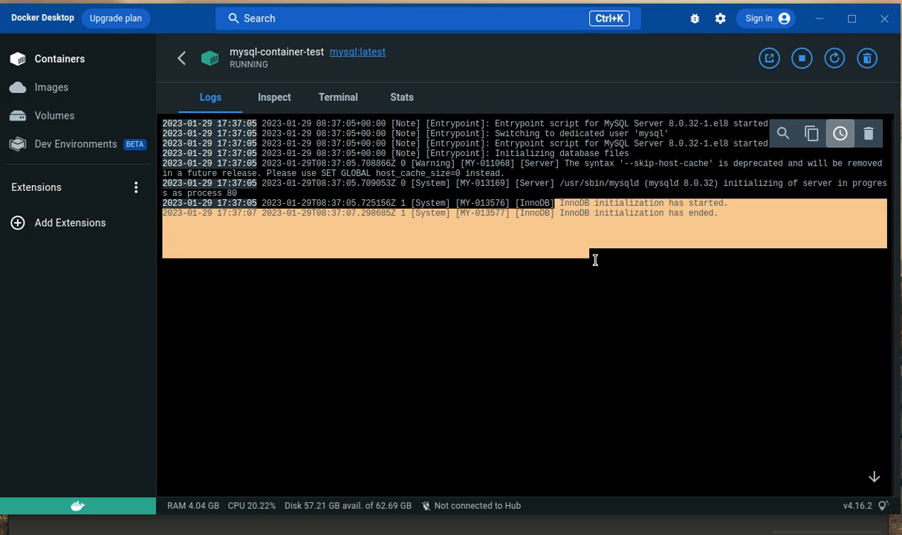
click(590, 247)
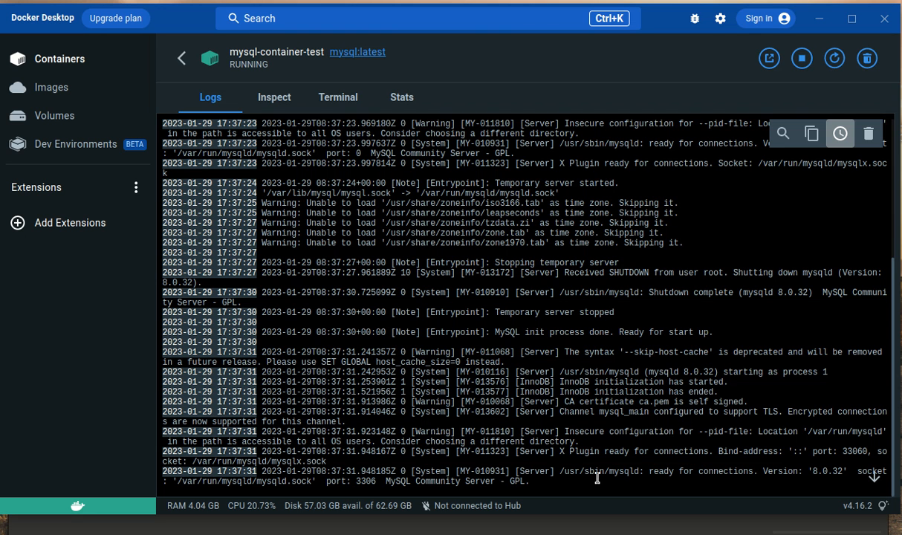
drag(650, 472, 779, 460)
click(778, 460)
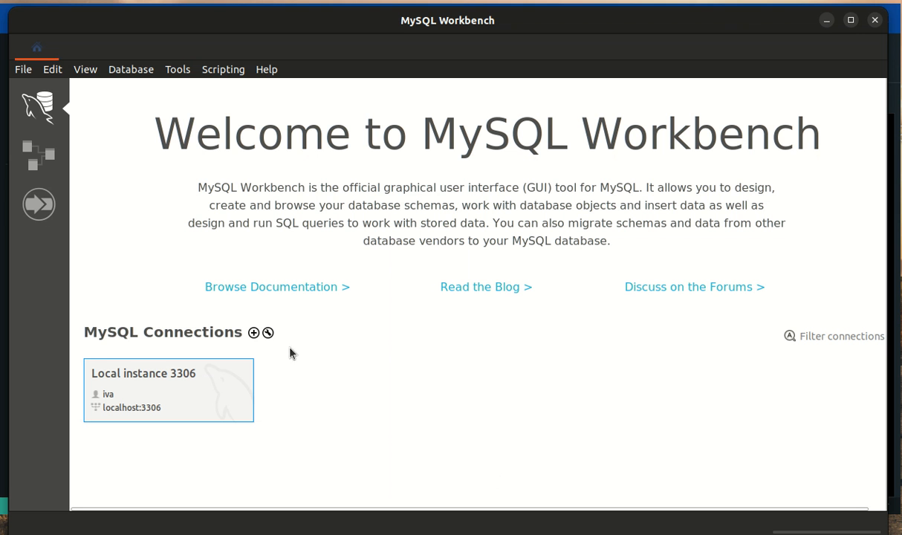
Step: Switch to MySQL Workbench and create a new connection named mysql-container-test
click(253, 333)
text(mysql-con)
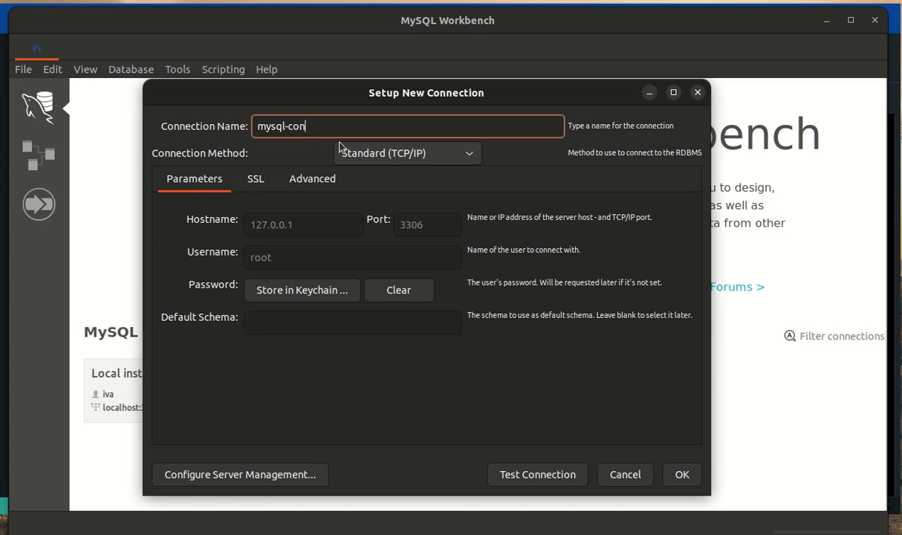
text(tainer-test)
Step: Set the new connection's port to 3307
click(436, 227)
key(BackSpace)
text(7)
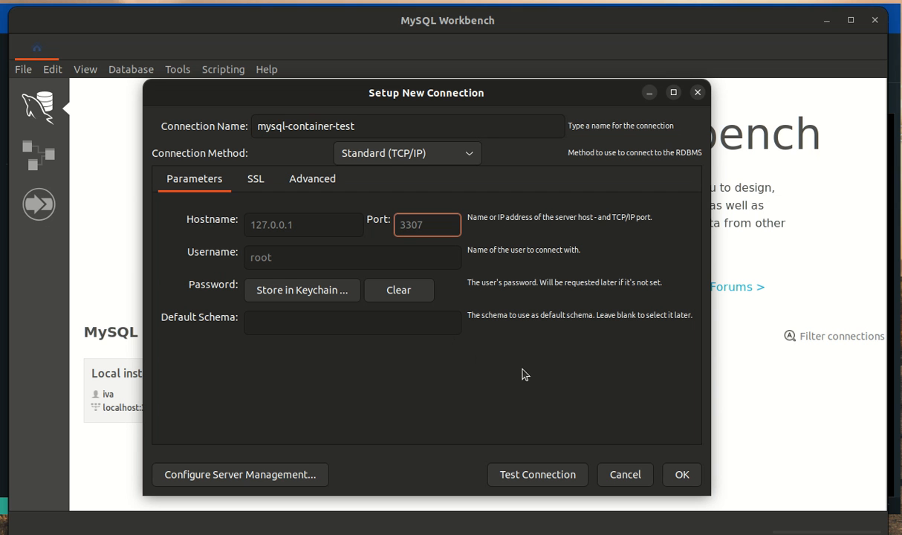
Step: Store the root user's password in the keychain for the new connection
click(298, 295)
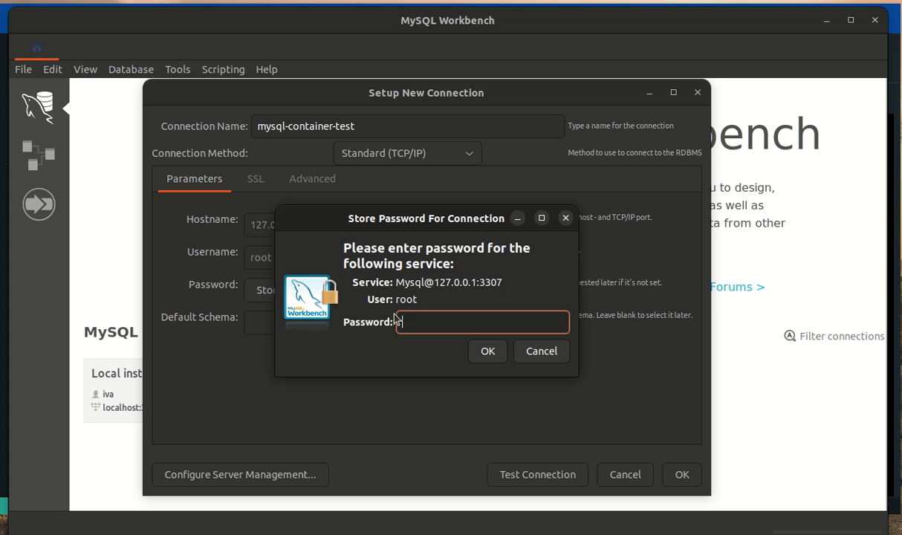
text(••••••••)
click(487, 352)
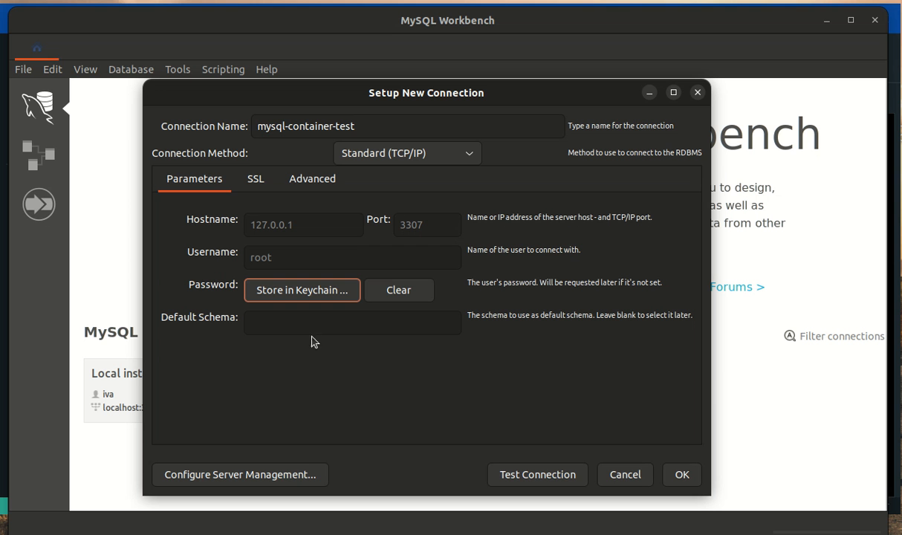
Step: Test the mysql-container-test connection, dismiss the test report and save the connection
click(514, 475)
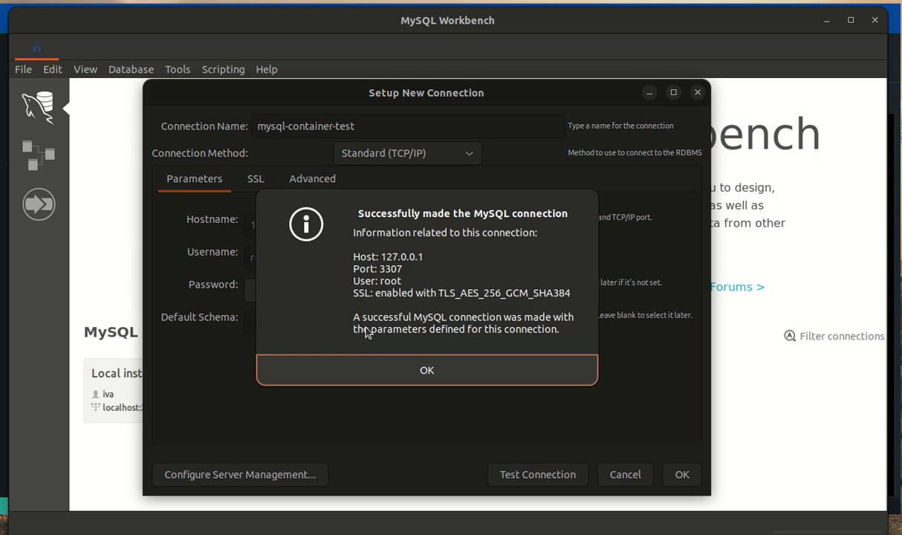
click(369, 364)
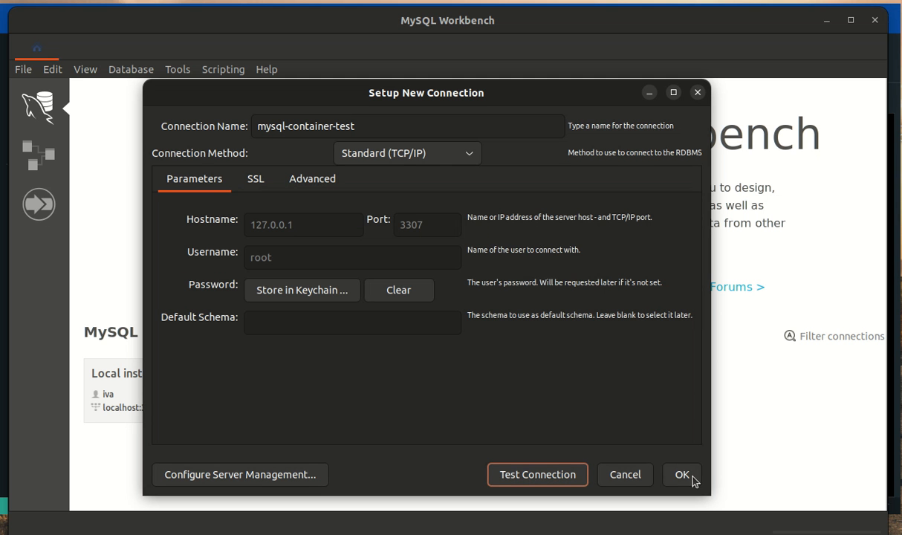
click(669, 467)
Step: Open the saved mysql-container-test connection and show its list of schemas
double_click(366, 378)
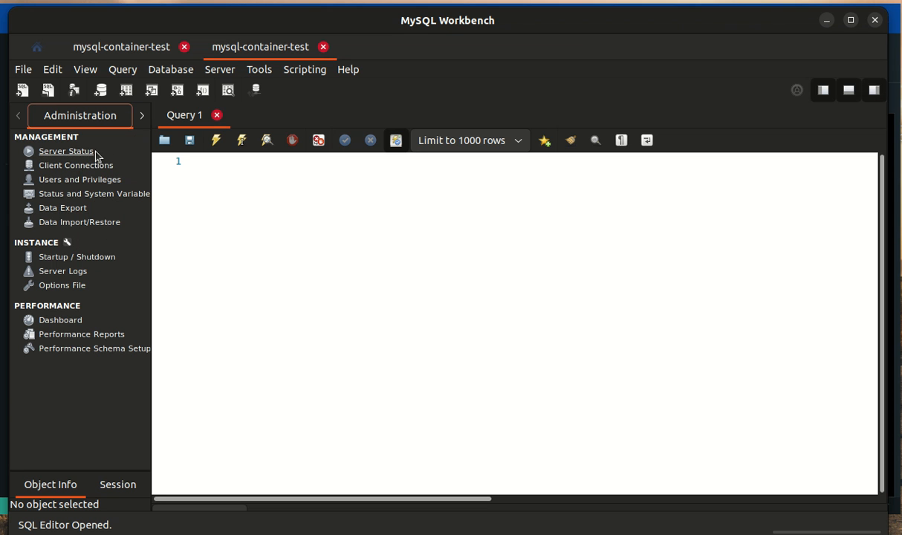
click(142, 116)
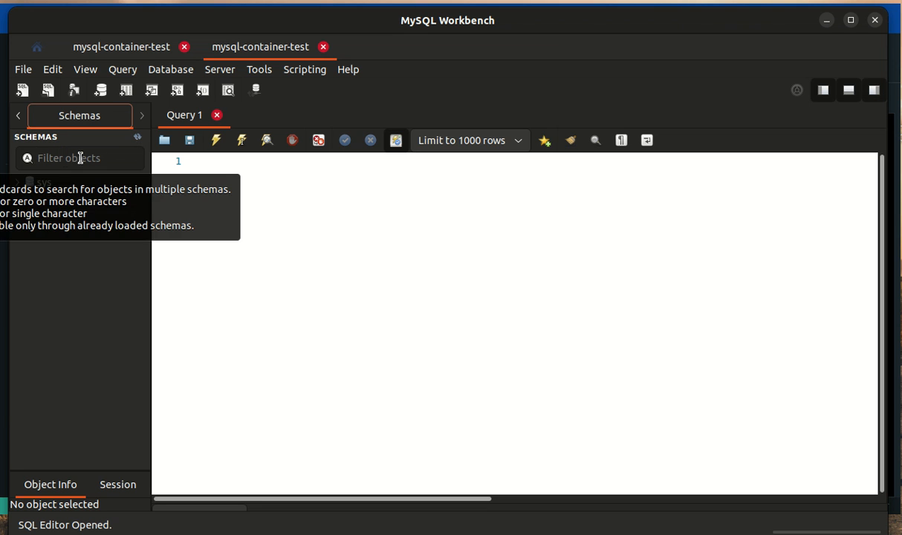
Step: Write the query "select * from sys.sys_config;" in the Query 1 editor and execute it
click(274, 217)
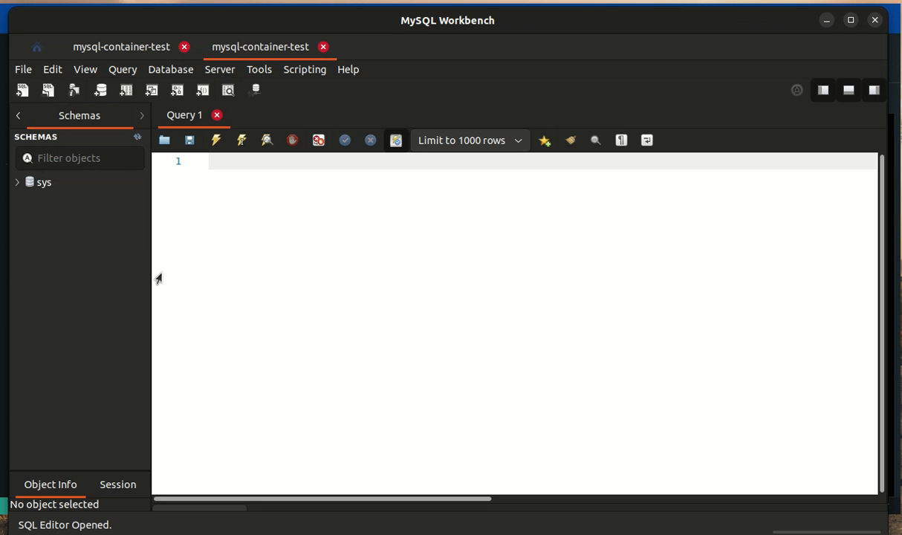
text(select )
text(sys)
key(BackSpace)
key(BackSpace)
key(BackSpace)
text(*)
key(Escape)
text(from sys.)
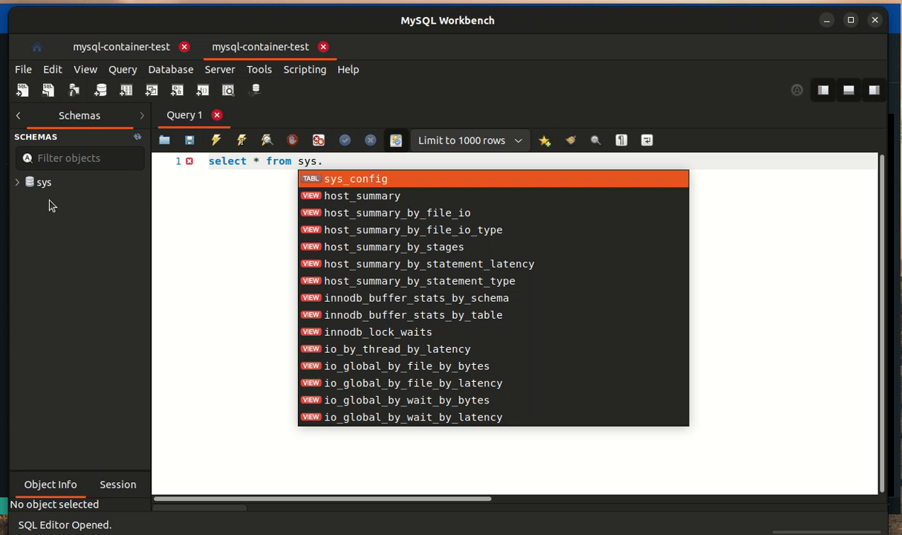
key(Return)
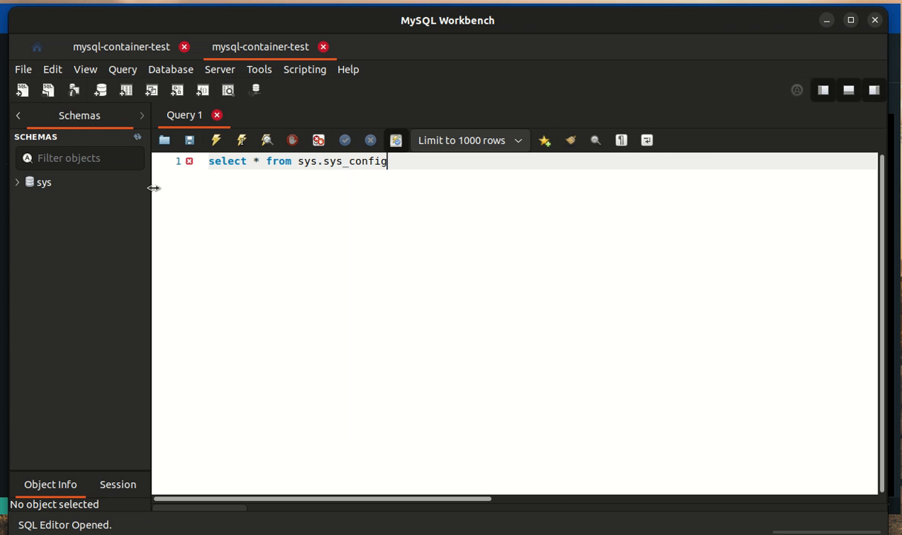
text(;)
click(241, 147)
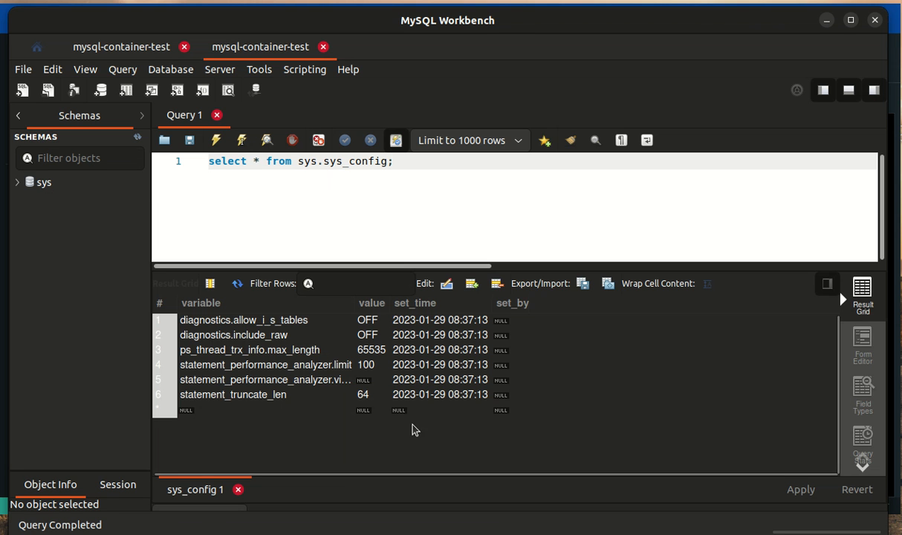